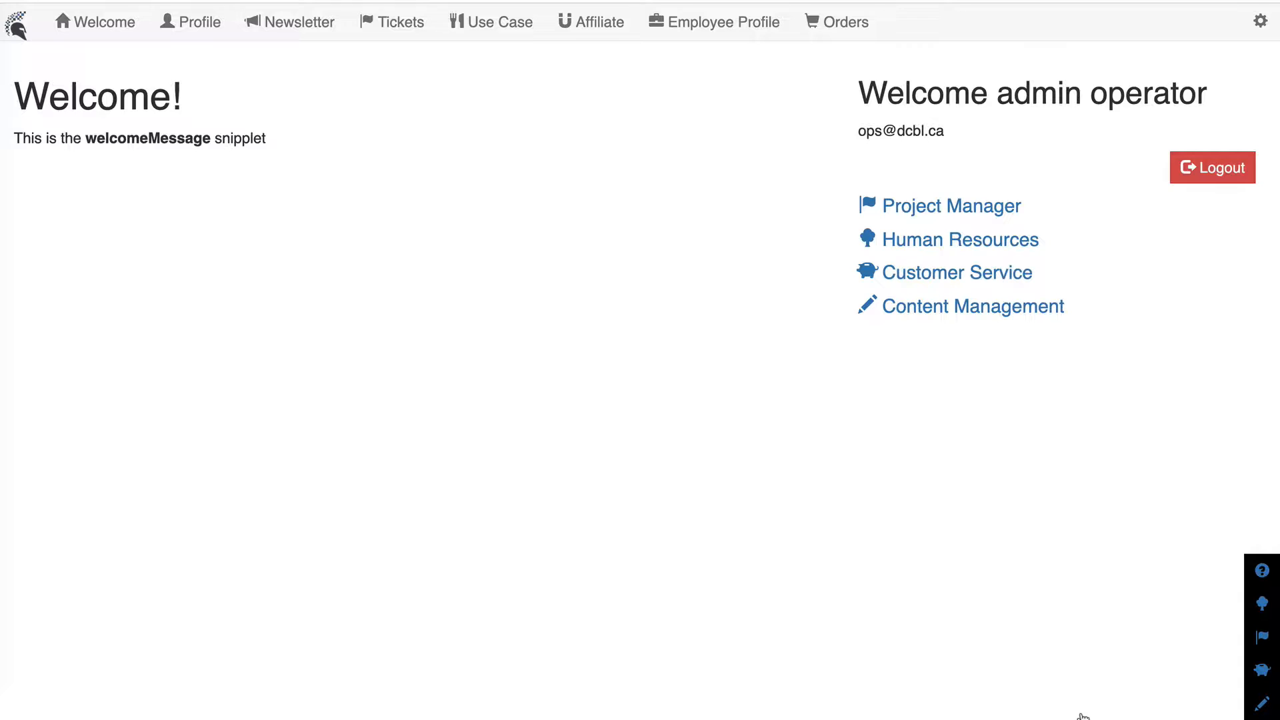
# Log out and view the forgotten-password page from the site's login screen, returning to the login form
pyautogui.click(1210, 166)
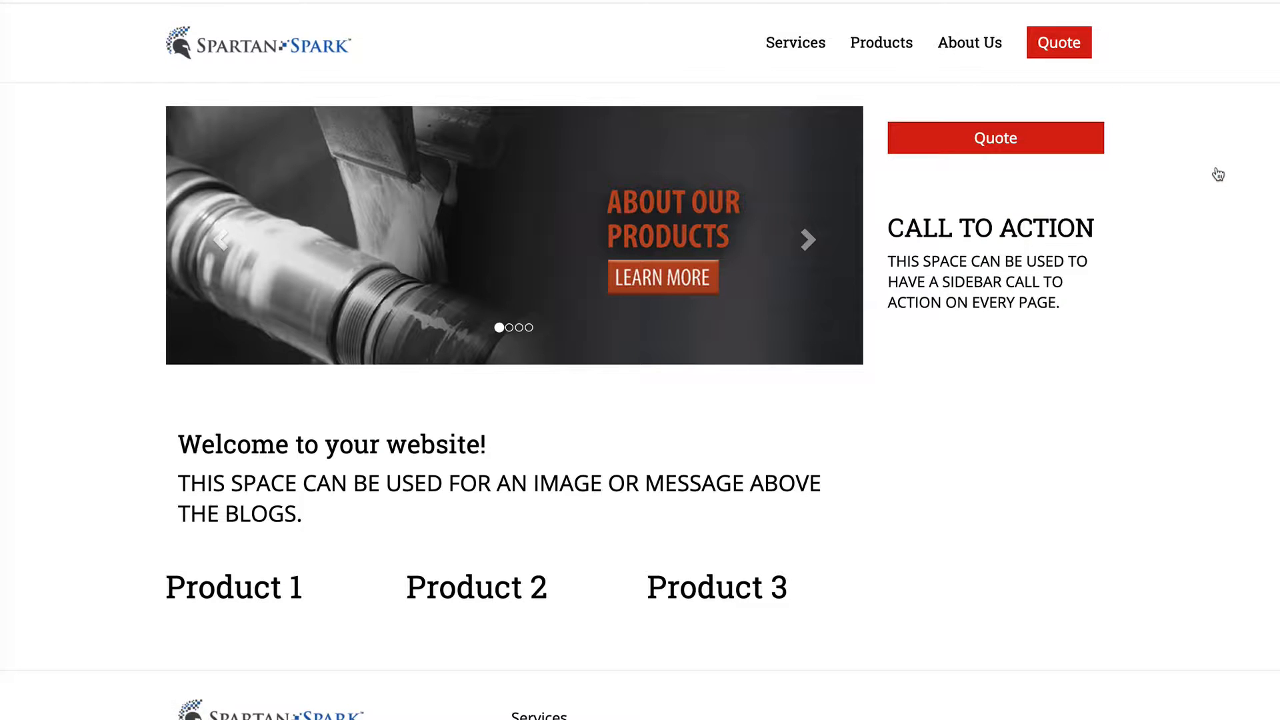
pyautogui.scroll(-3, 1146, 528)
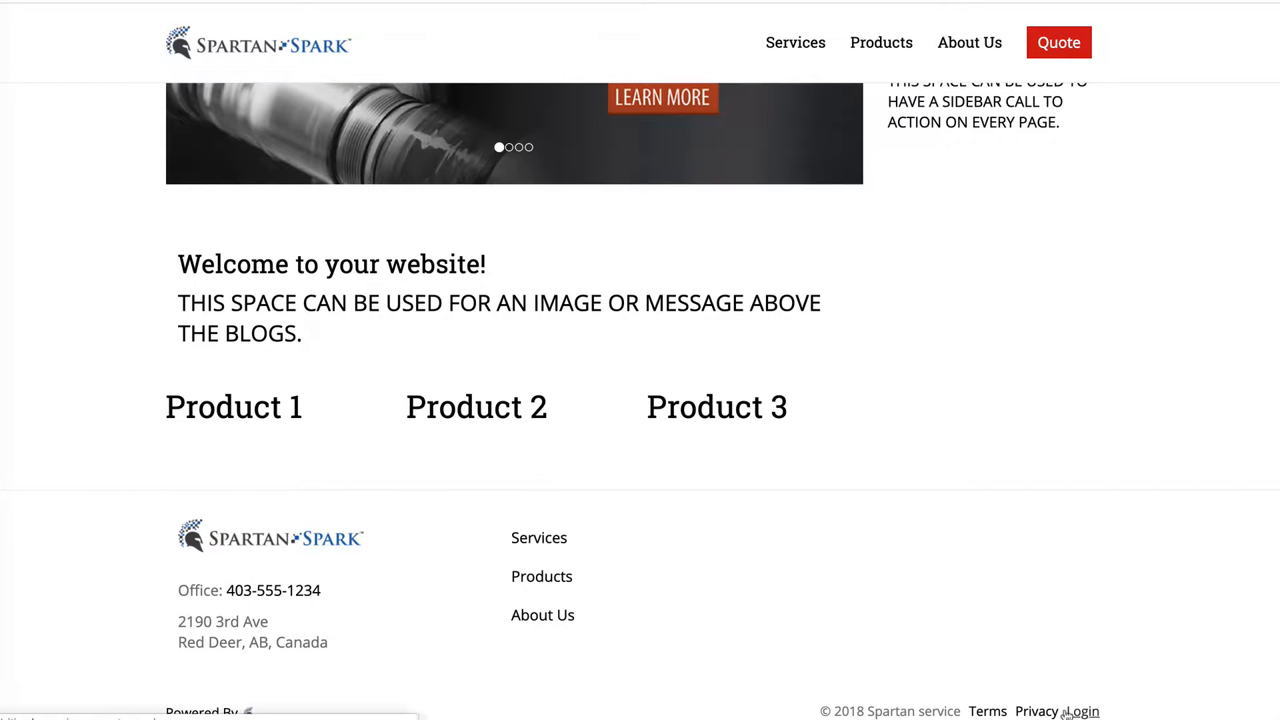
pyautogui.click(1067, 712)
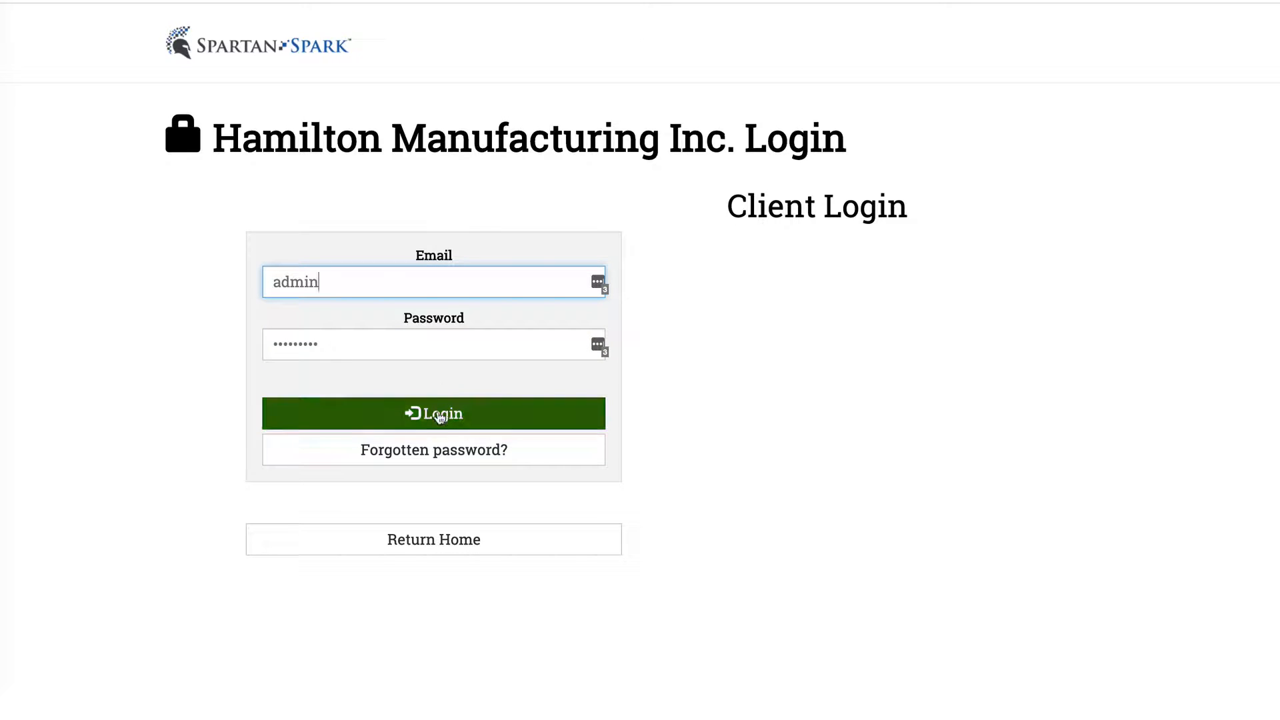
pyautogui.click(457, 452)
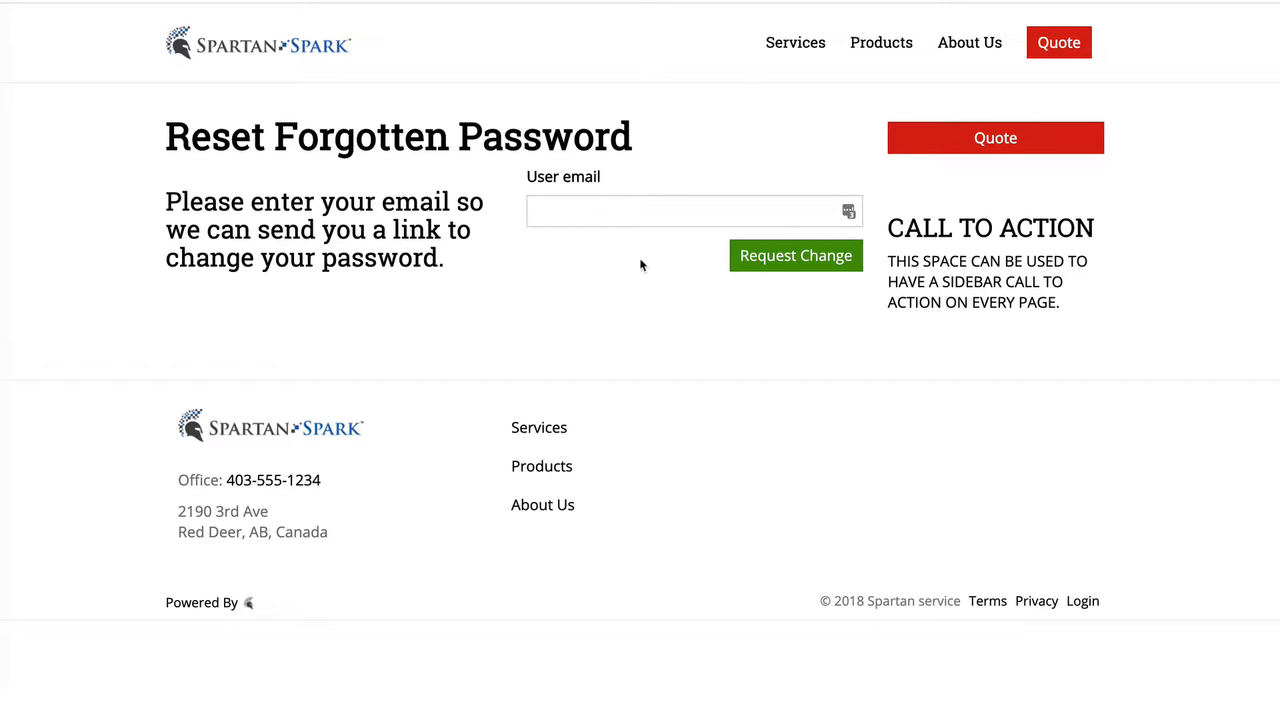
pyautogui.click(1078, 608)
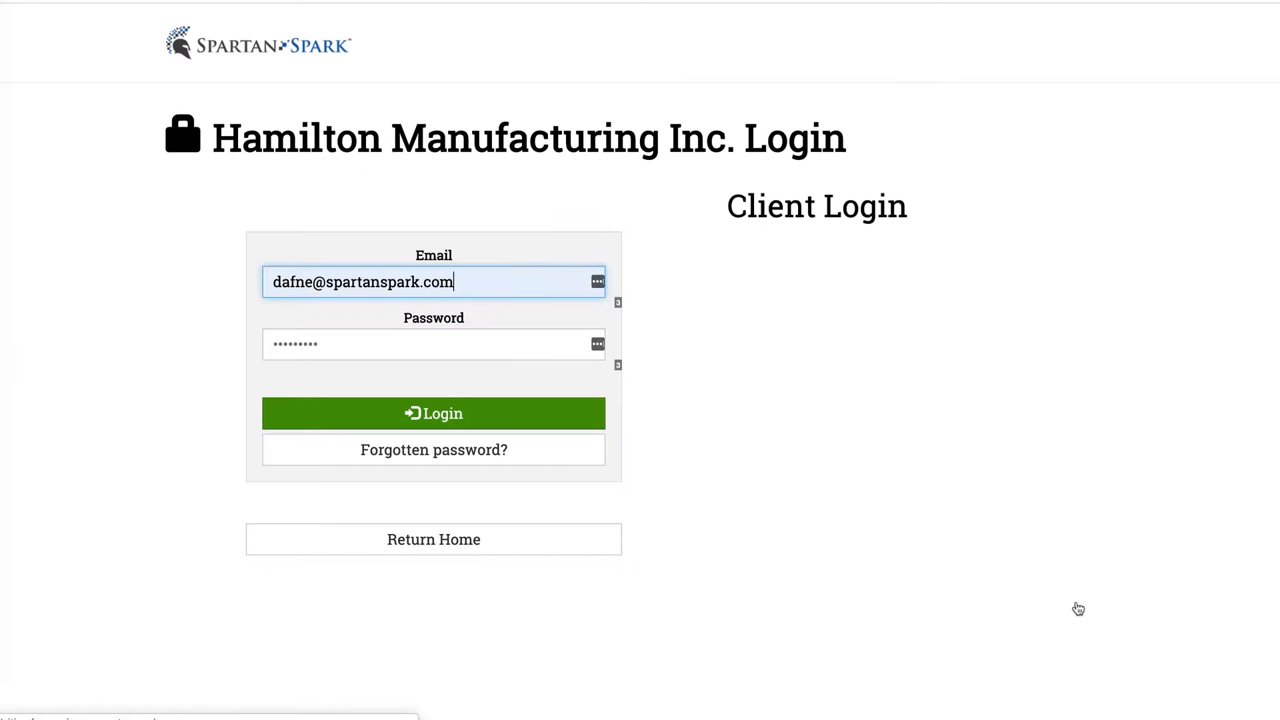
# Log in with the prefilled credentials and open the Customer Service module
pyautogui.click(456, 418)
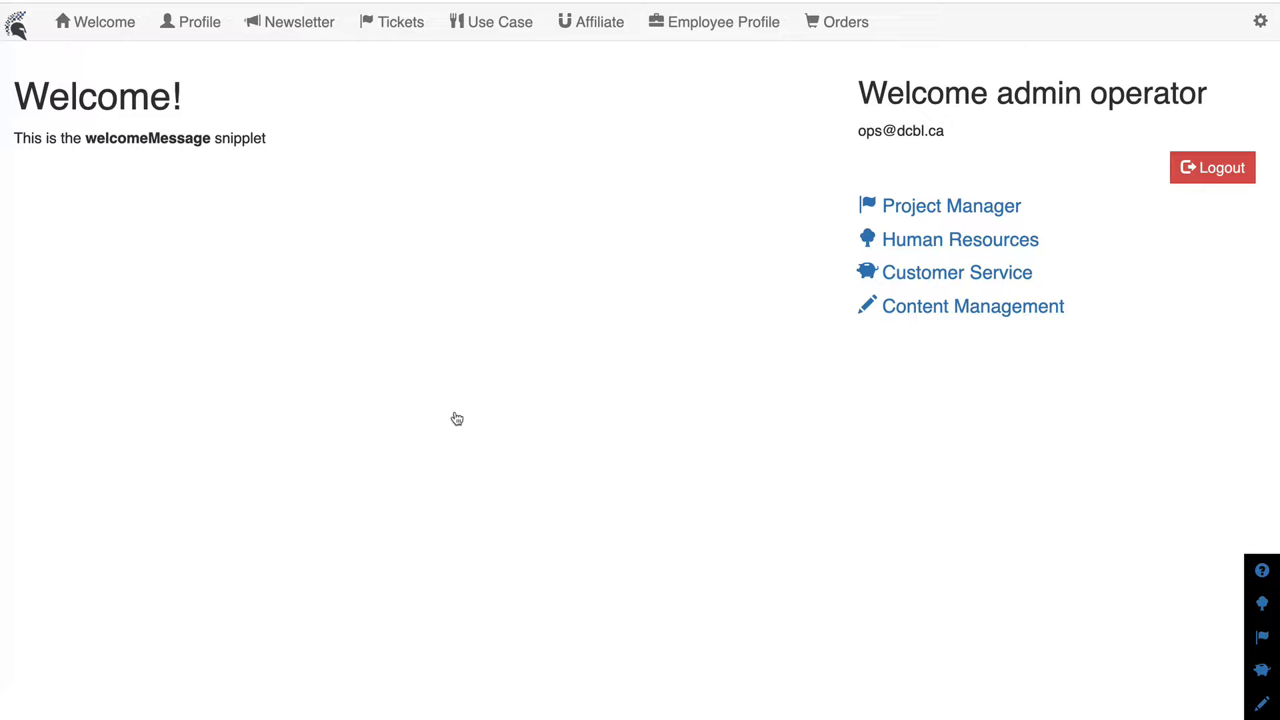
pyautogui.click(911, 277)
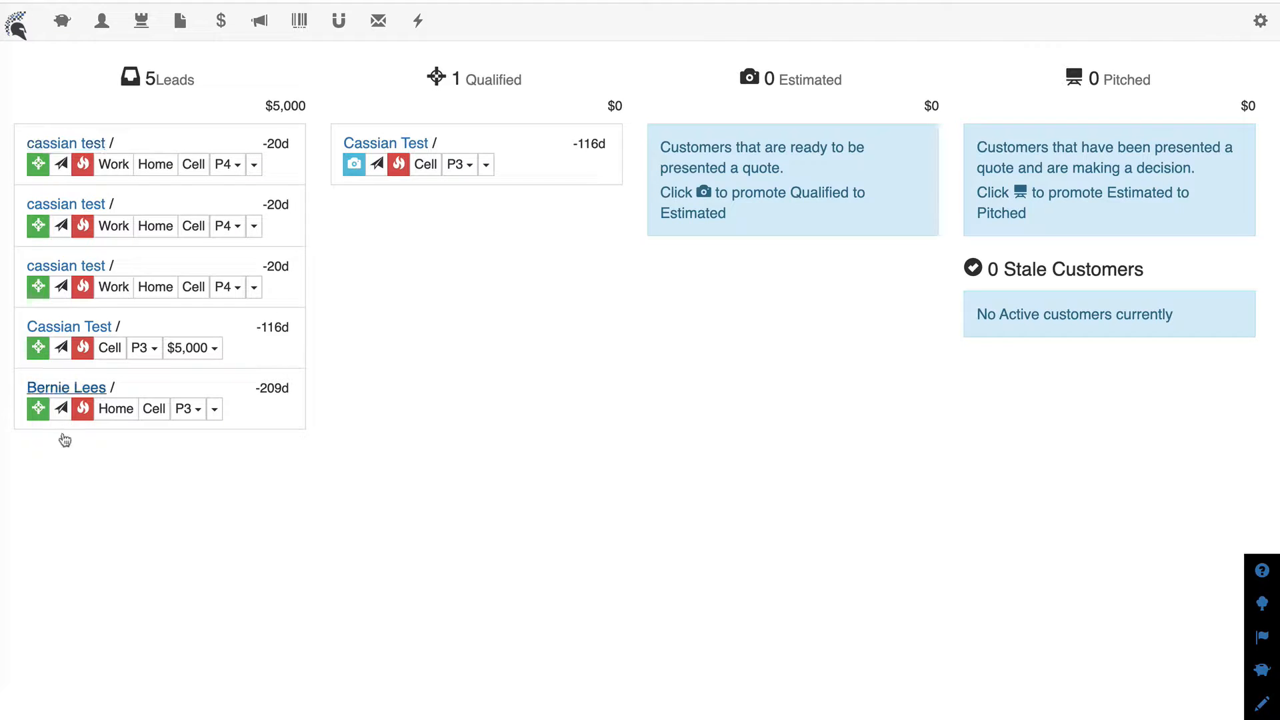
# Mark the first lead as Burnt and promote the next lead in line to Qualified
pyautogui.click(83, 165)
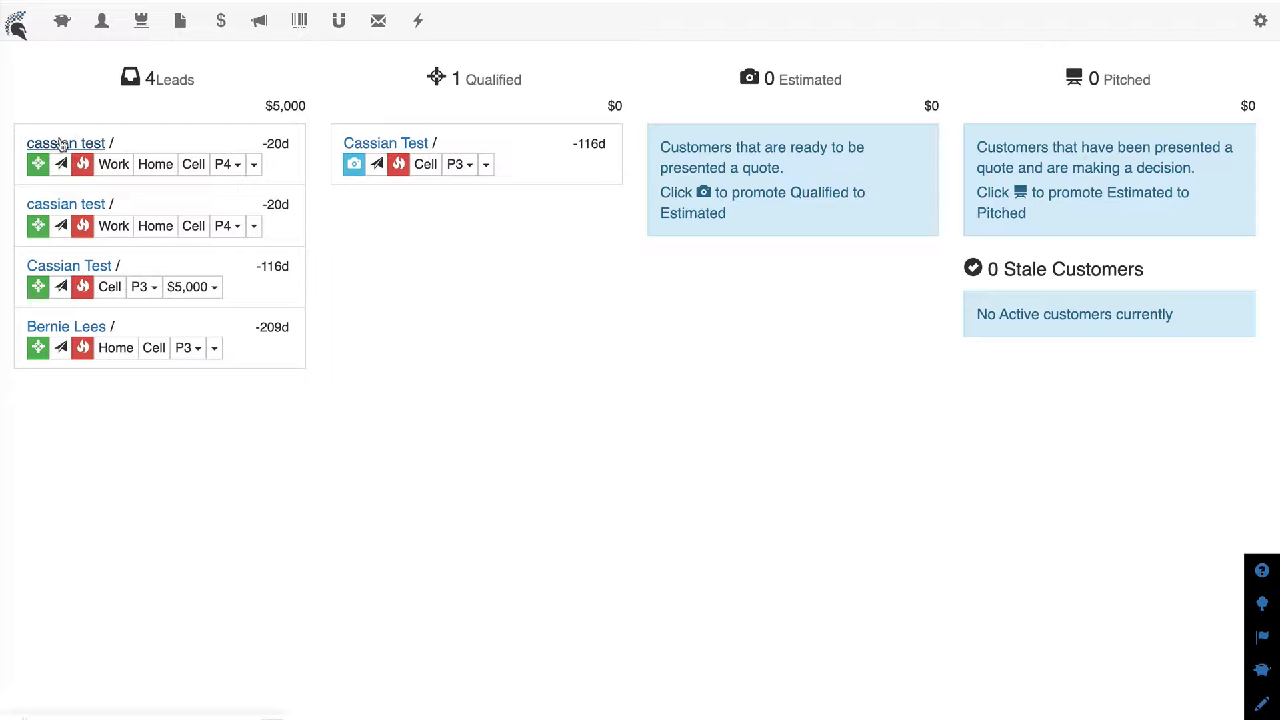
pyautogui.click(38, 165)
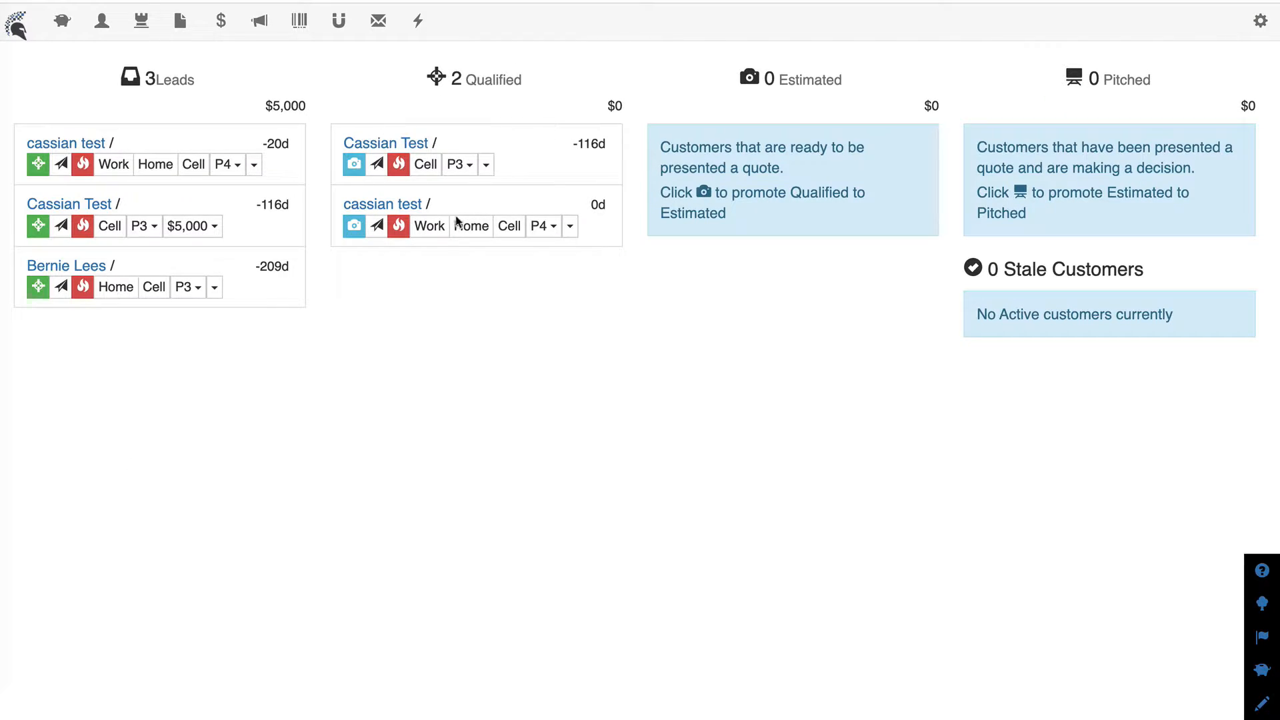
# Open the first Qualified customer's record and add the comment "comment #1"
pyautogui.click(390, 144)
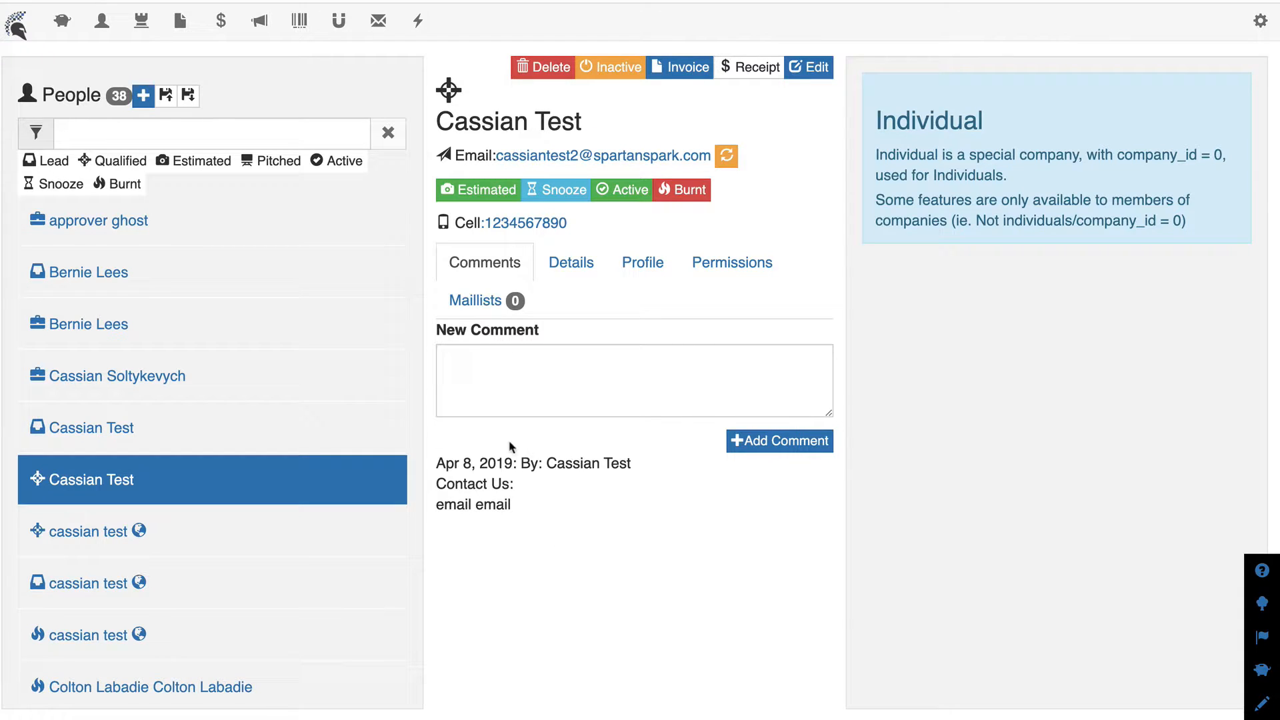
pyautogui.click(507, 384)
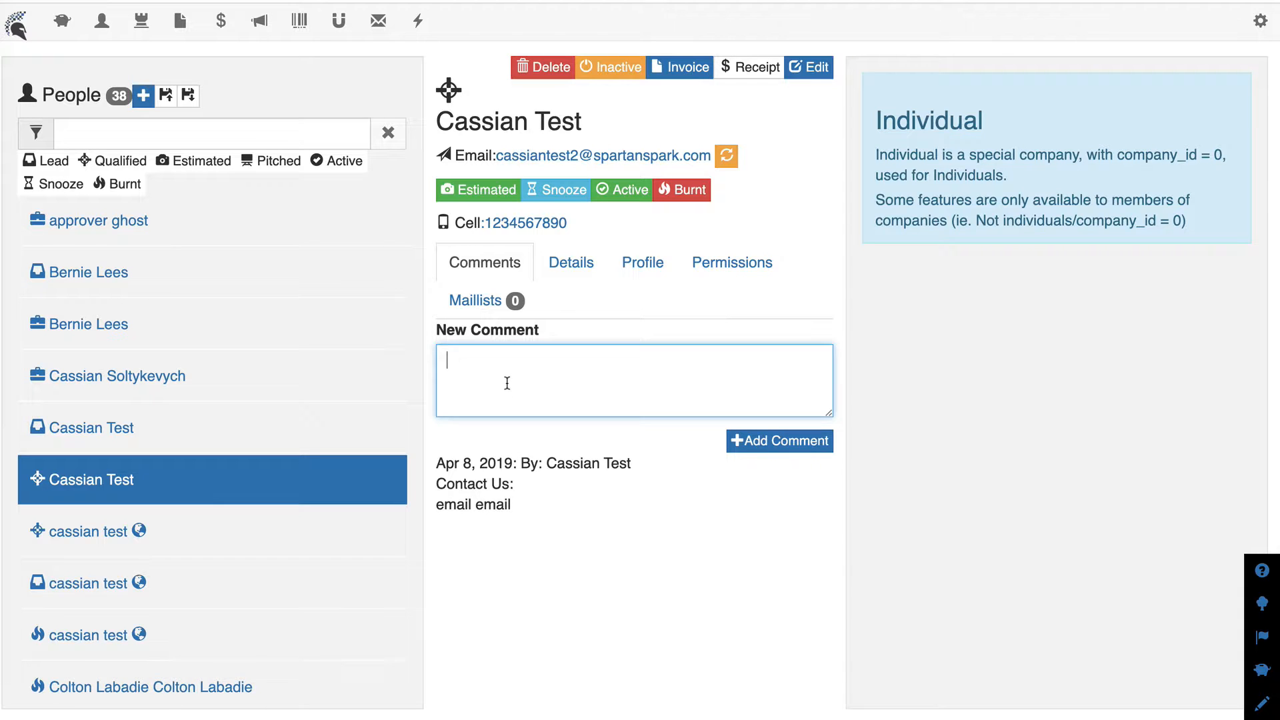
pyautogui.write('comment #1')
pyautogui.click(778, 444)
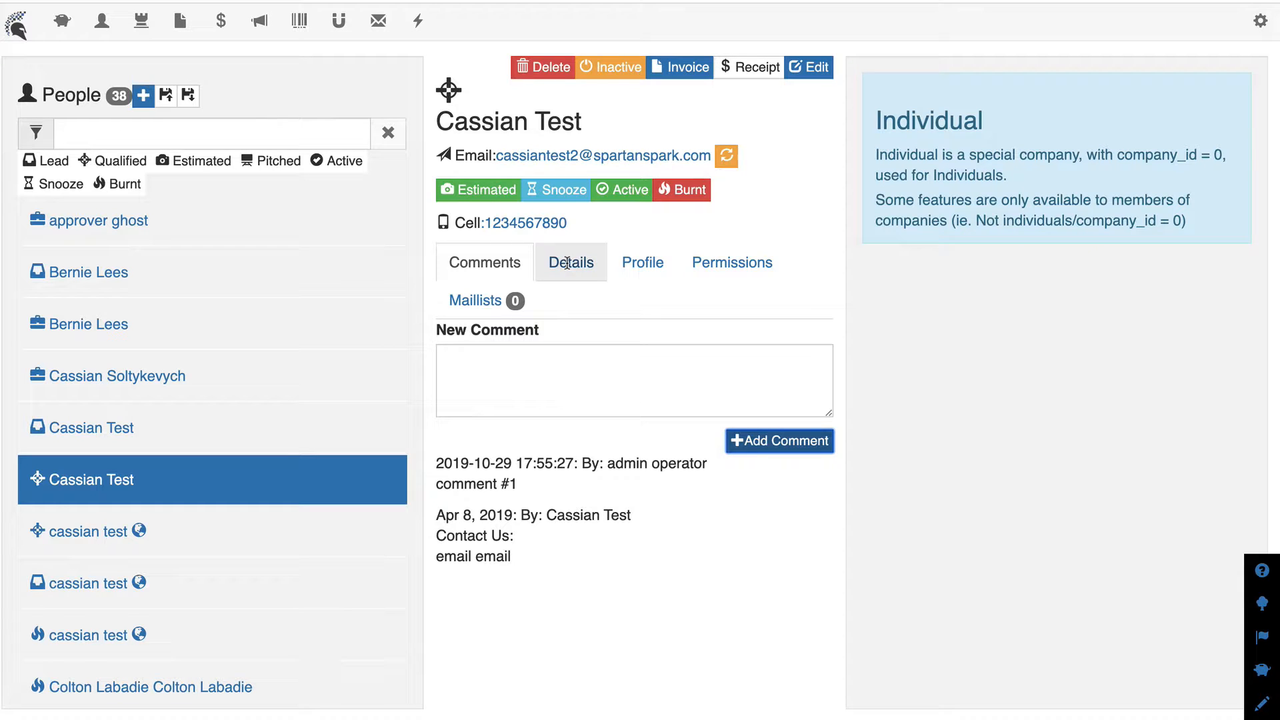
# Edit the customer's record to a lead score of 2 and a lead value of $10,000 per year, and save it
pyautogui.click(811, 70)
pyautogui.scroll(-2, 644, 376)
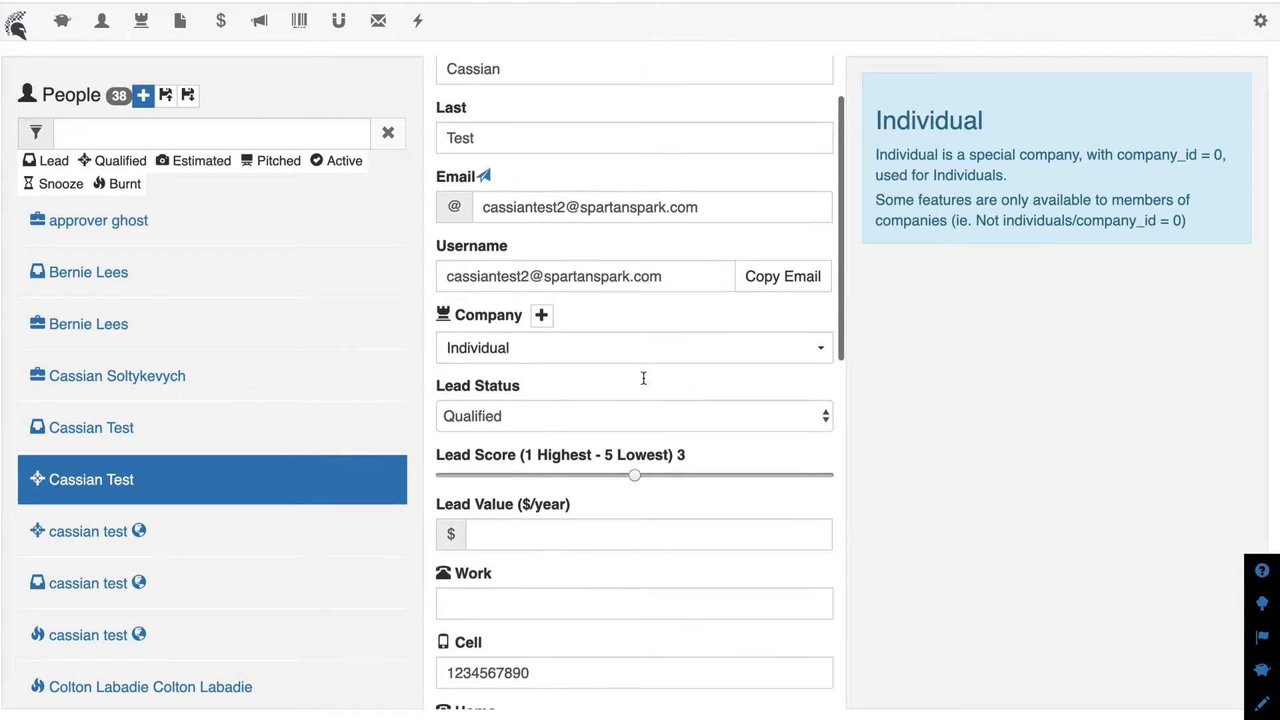
pyautogui.scroll(-6, 644, 378)
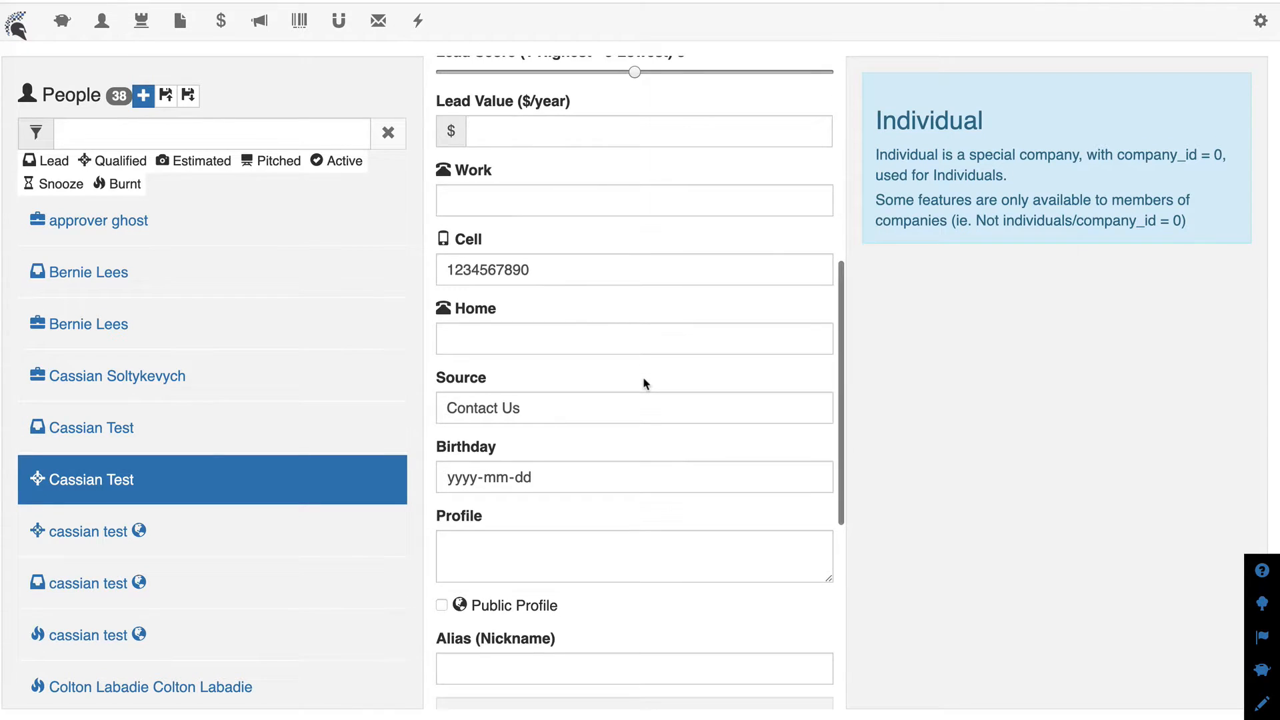
pyautogui.scroll(4, 644, 380)
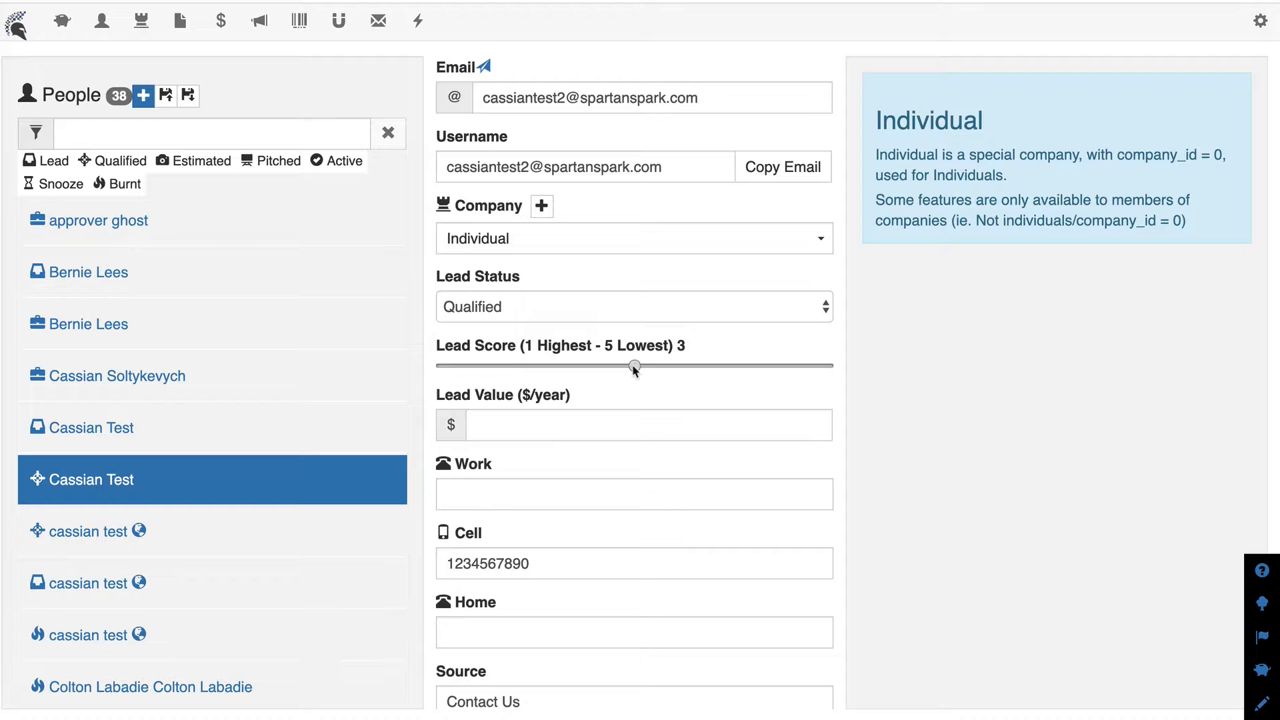
pyautogui.moveTo(635, 368); pyautogui.dragTo(557, 371)
pyautogui.click(509, 429)
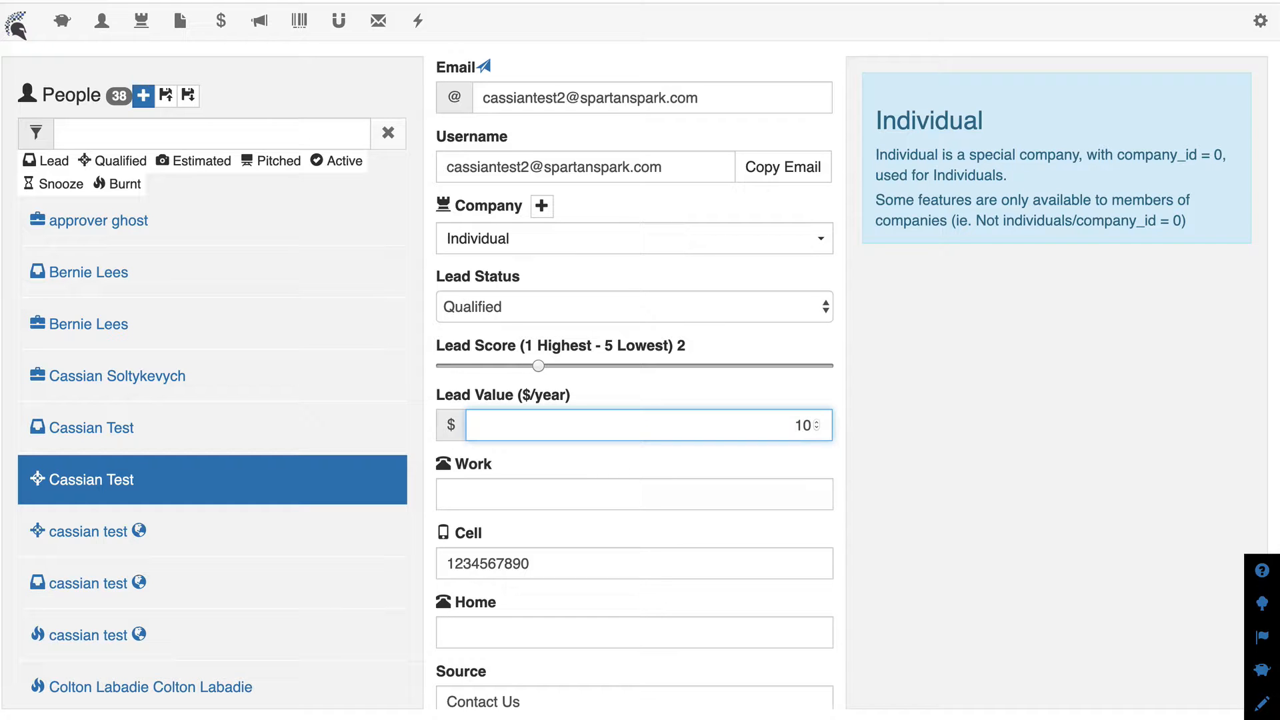
pyautogui.scroll(-10, 528, 572)
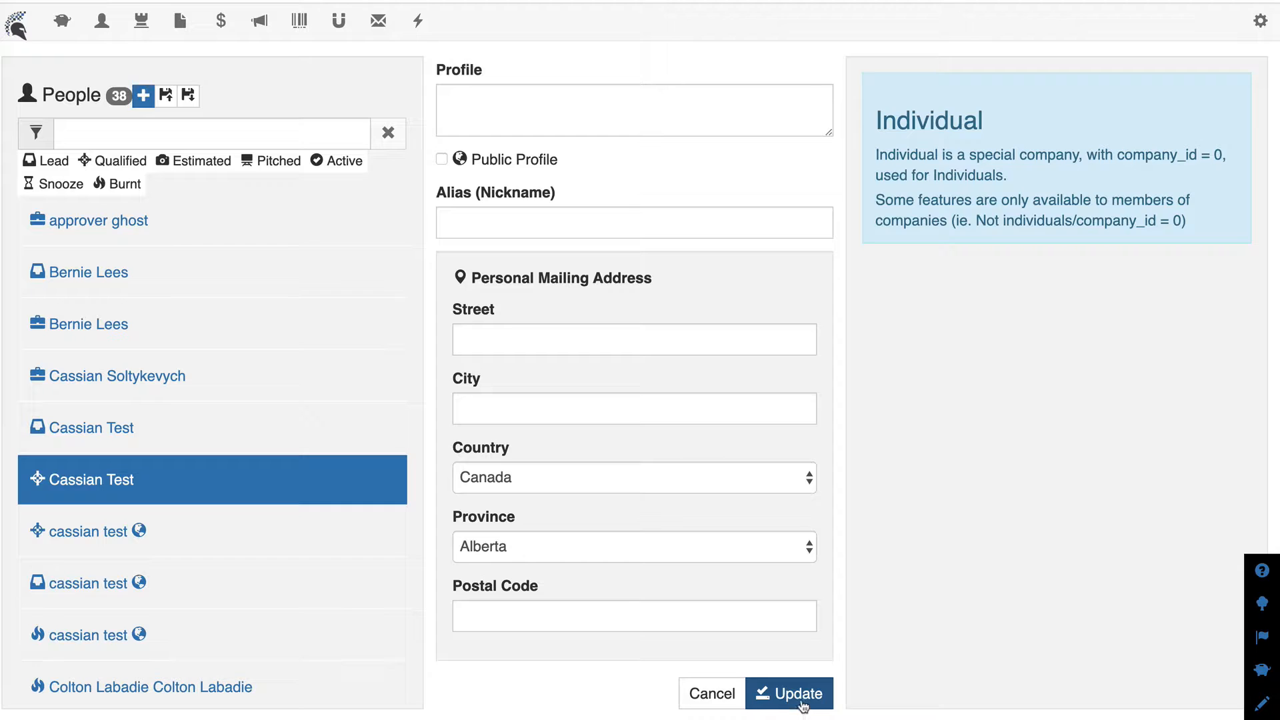
pyautogui.click(804, 704)
pyautogui.click(714, 701)
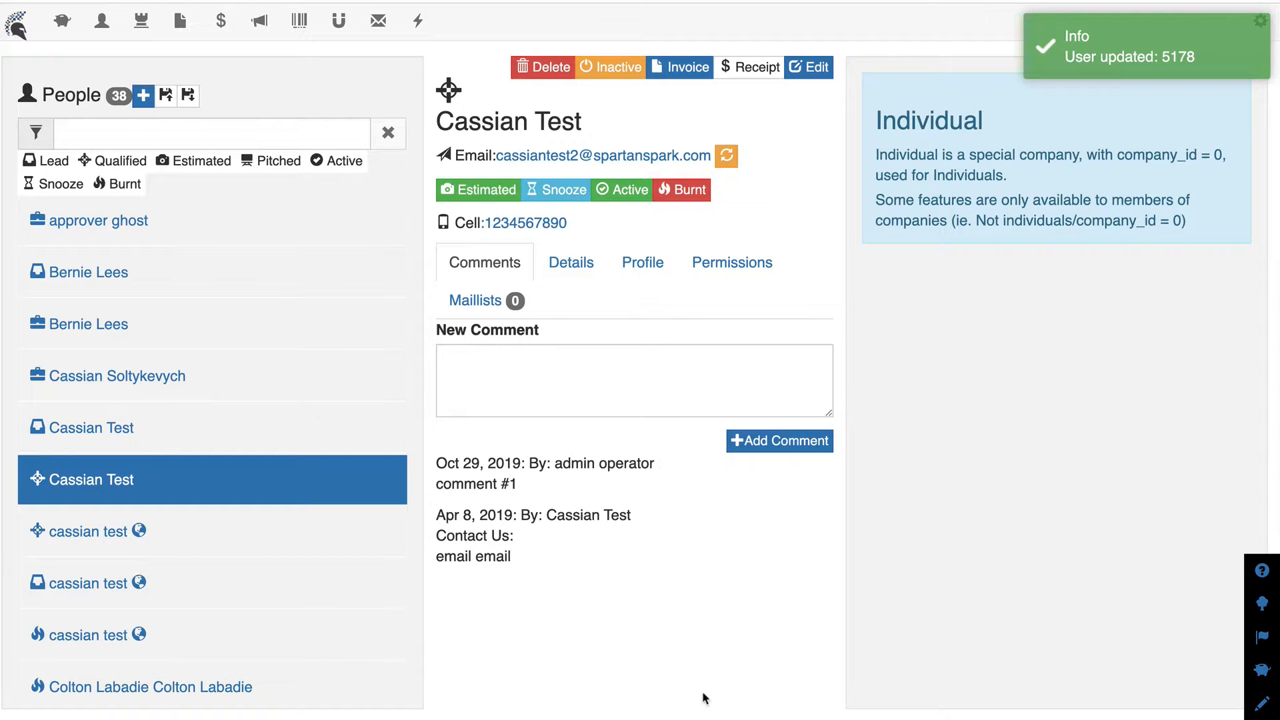
# Return to the sales pipeline board and promote the last customer under Leads to Qualified
pyautogui.click(63, 22)
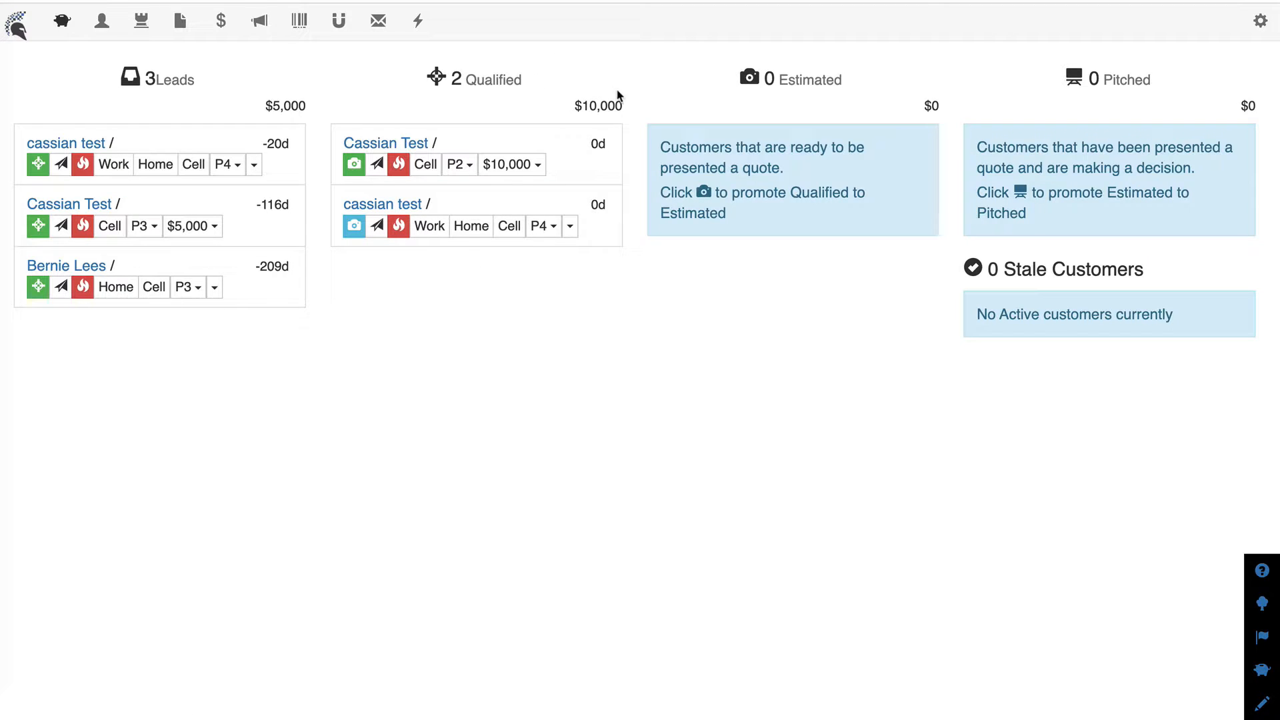
pyautogui.moveTo(620, 106); pyautogui.dragTo(582, 107)
pyautogui.click(36, 292)
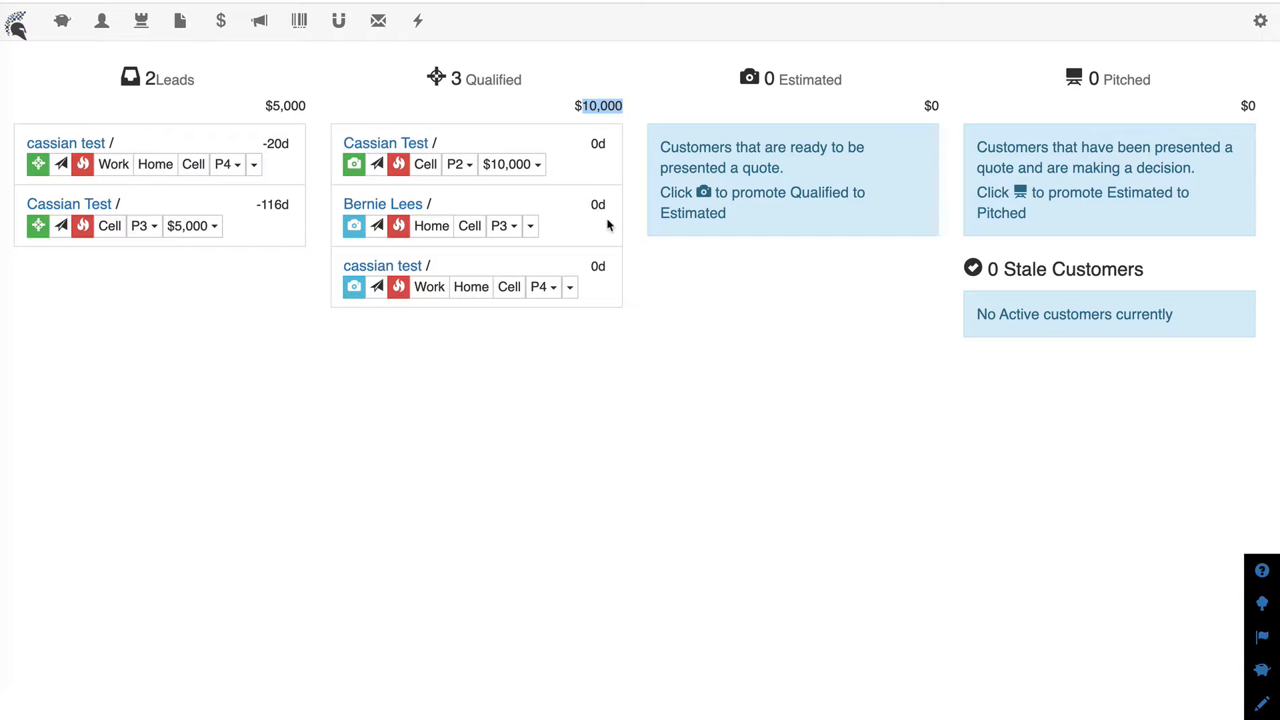
# Promote the $10,000 Qualified customer through Estimated and Pitched to Active
pyautogui.click(355, 167)
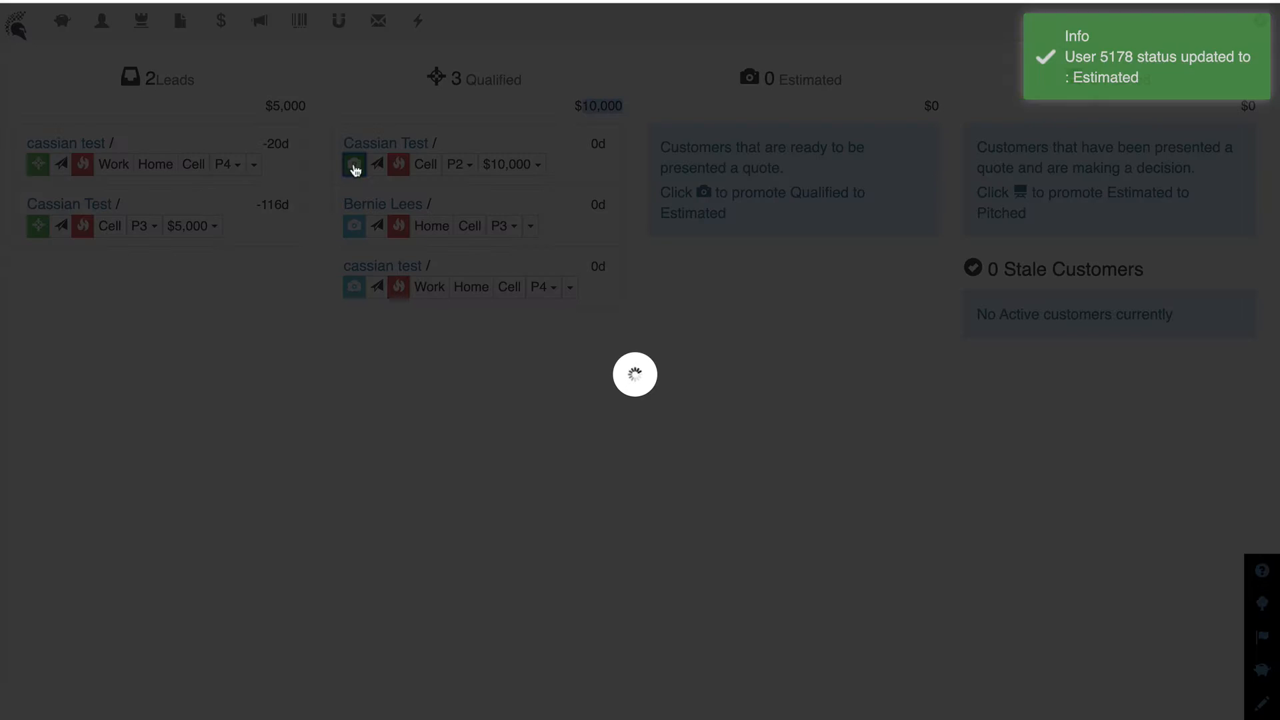
pyautogui.click(671, 165)
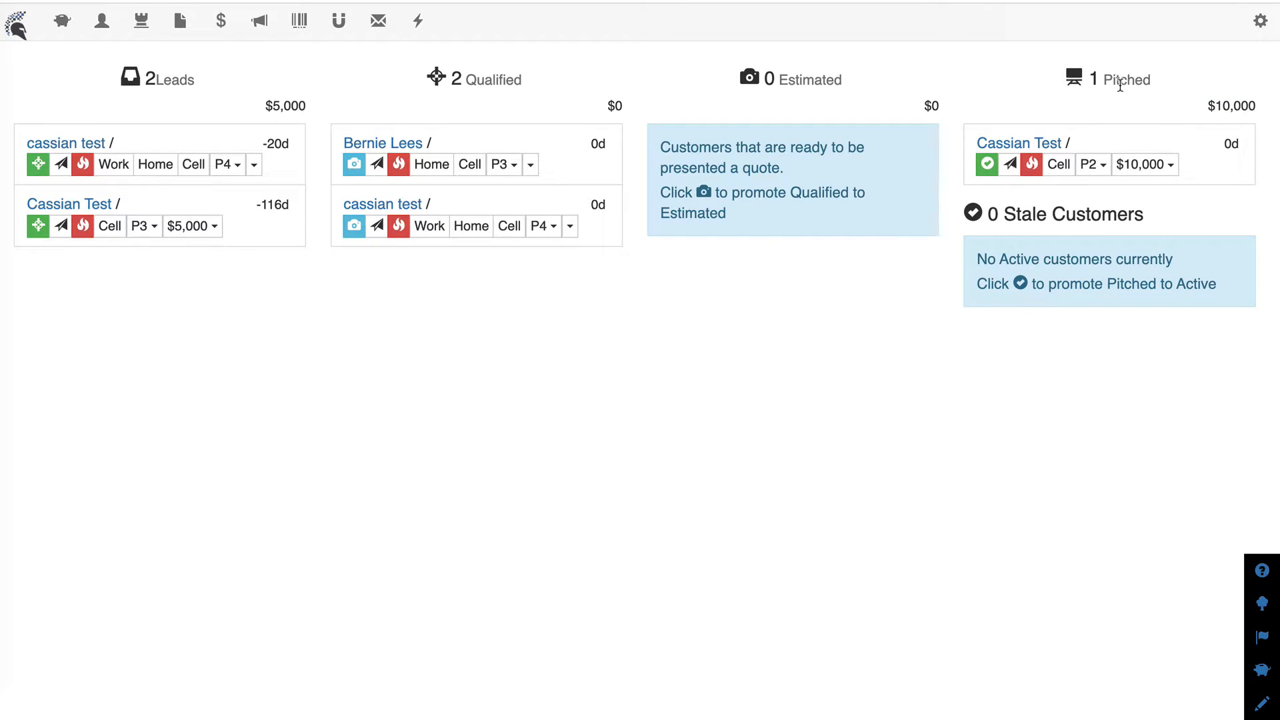
pyautogui.click(987, 166)
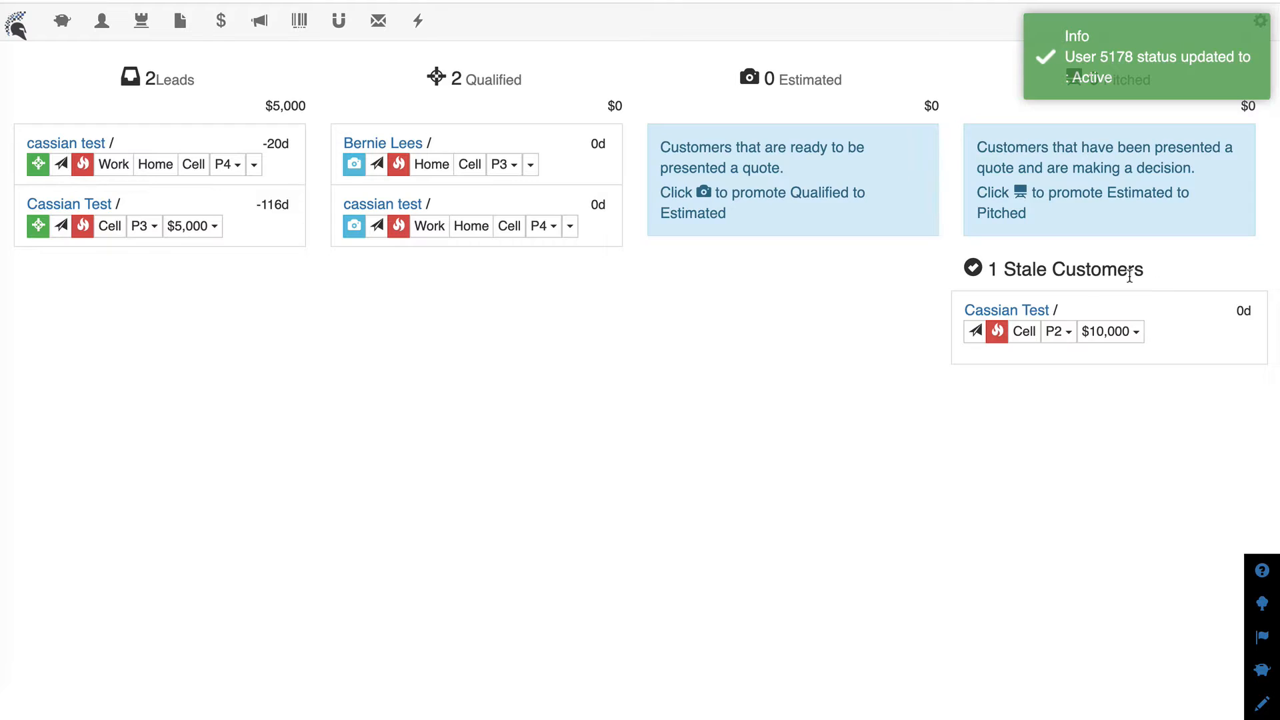
pyautogui.moveTo(1144, 276); pyautogui.dragTo(999, 270)
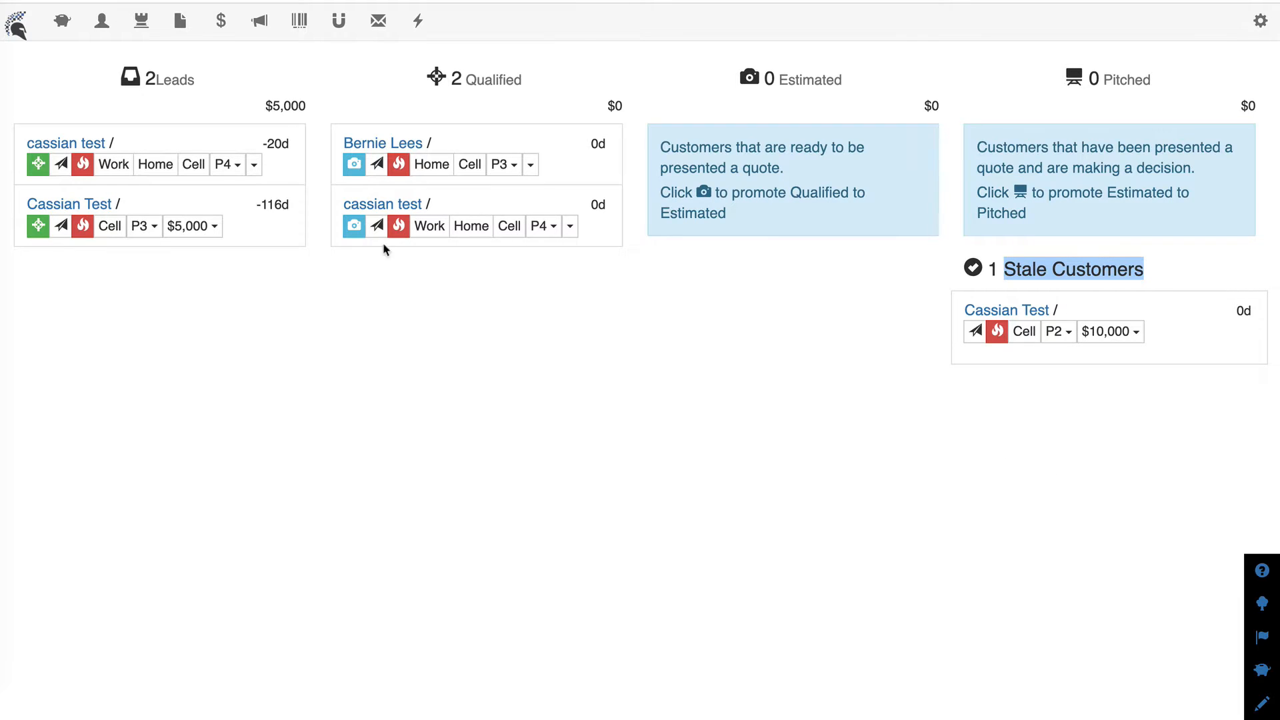
# Promote the P3 Qualified customer through Estimated to Pitched, and the P4 Qualified customer to Estimated
pyautogui.click(356, 166)
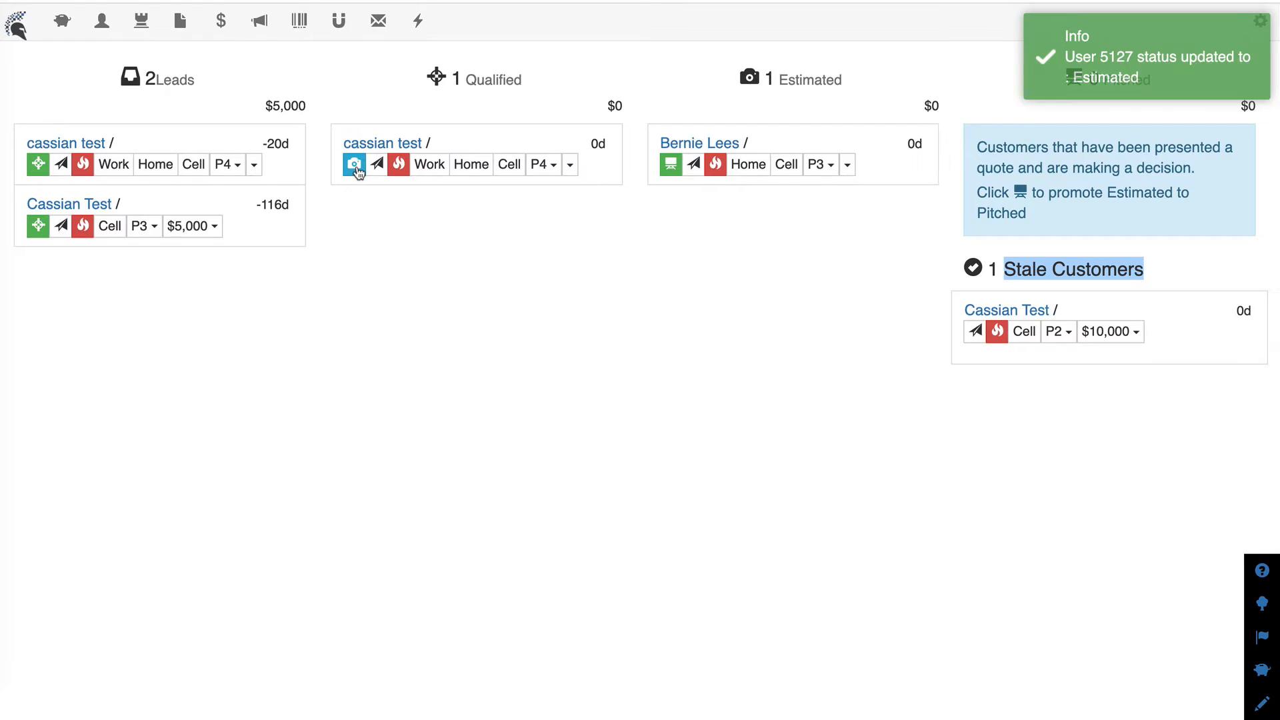
pyautogui.click(672, 166)
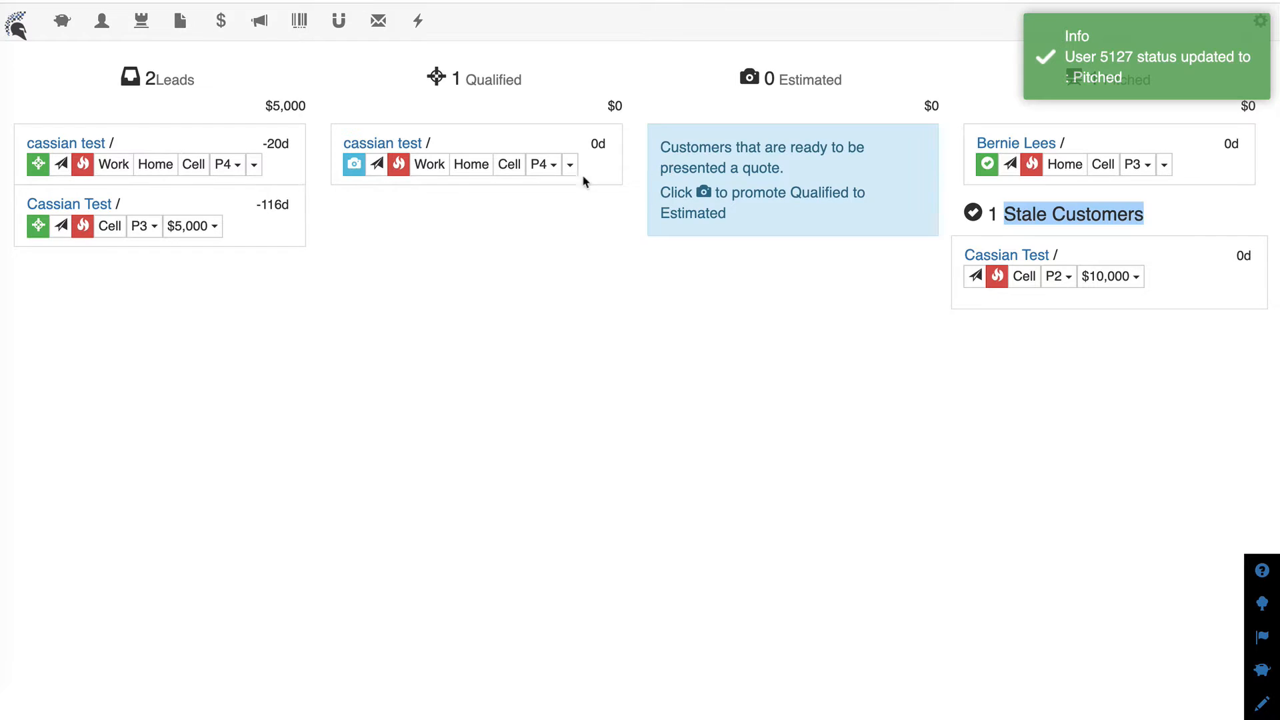
pyautogui.click(355, 163)
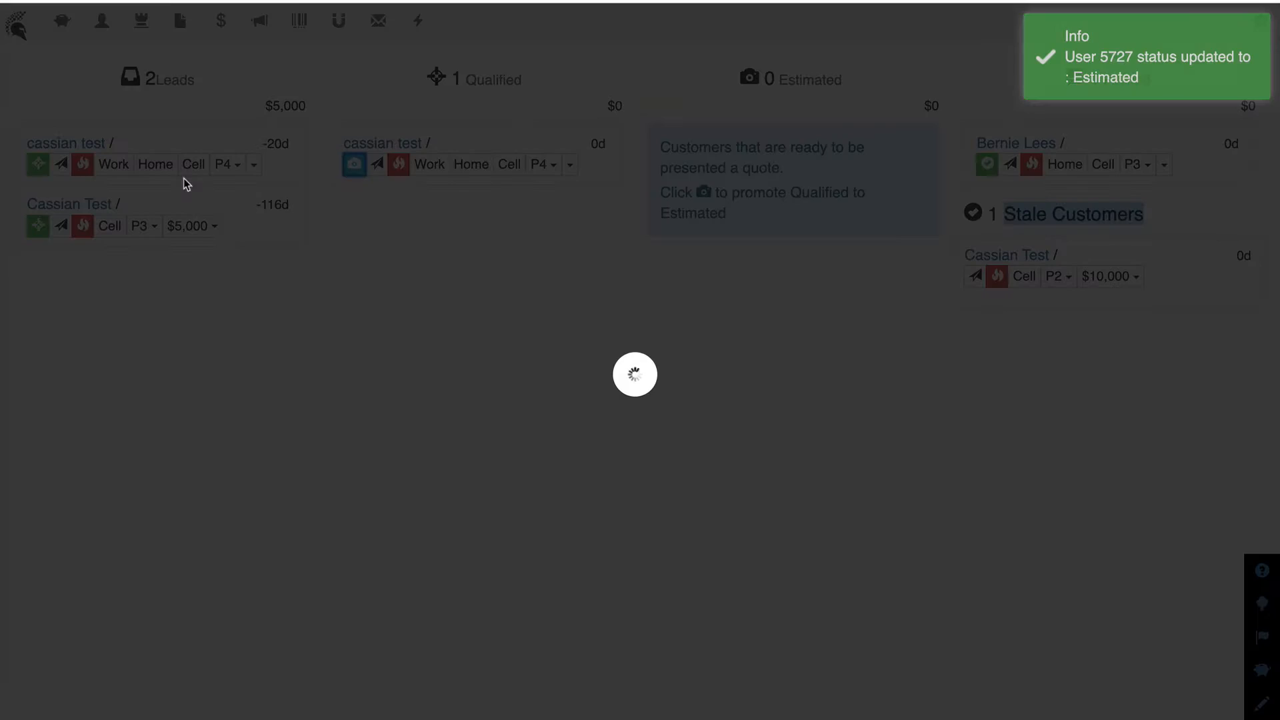
# Promote the $5,000 lead and the remaining P4 lead to Qualified
pyautogui.click(30, 223)
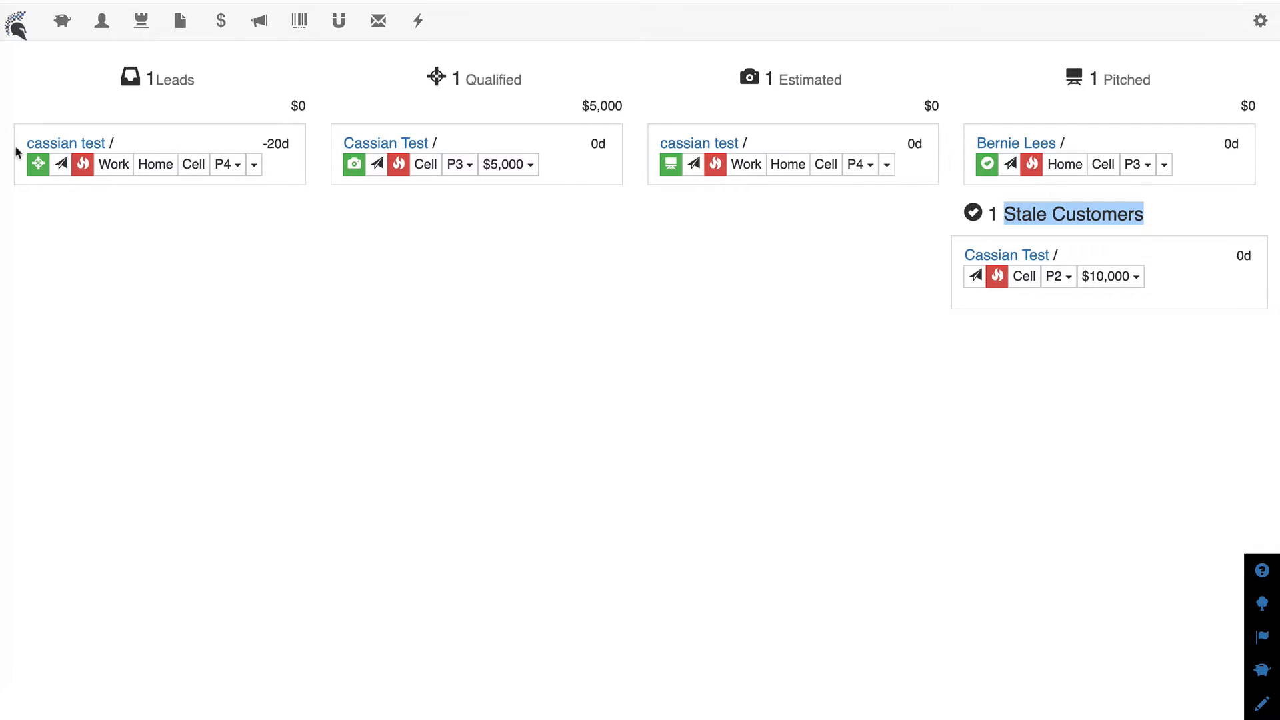
pyautogui.click(38, 169)
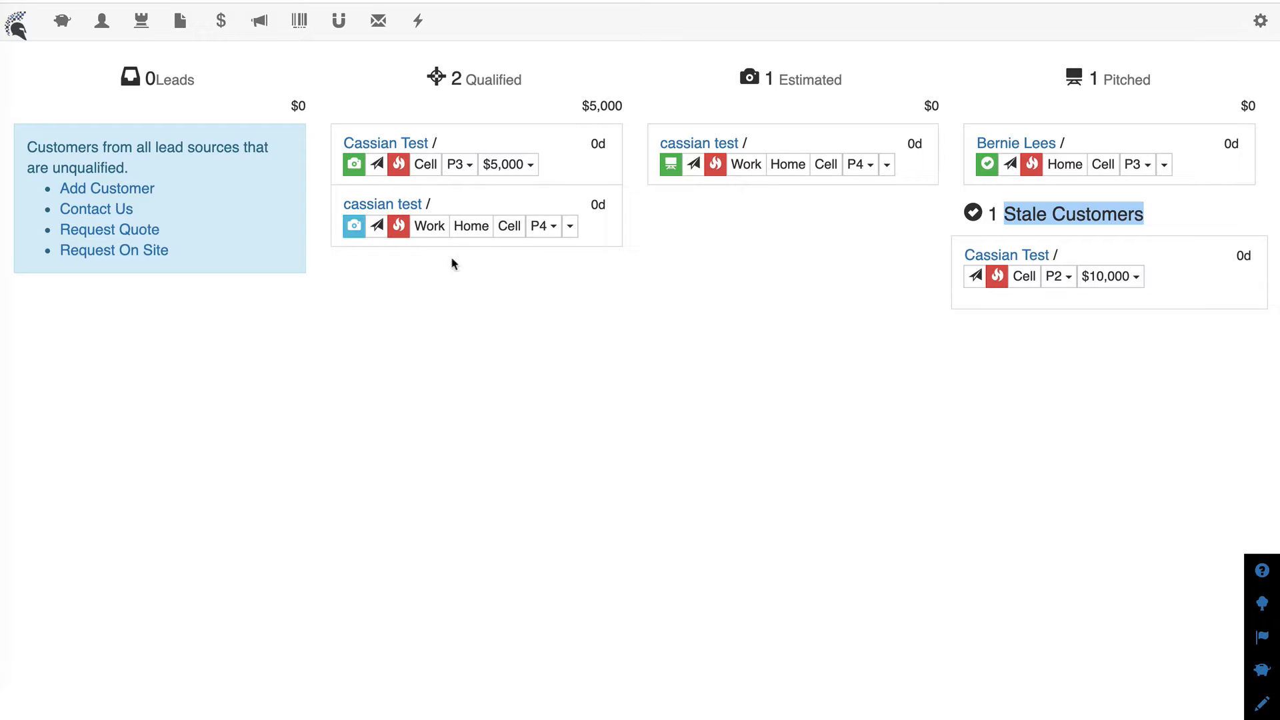
pyautogui.doubleClick(837, 81)
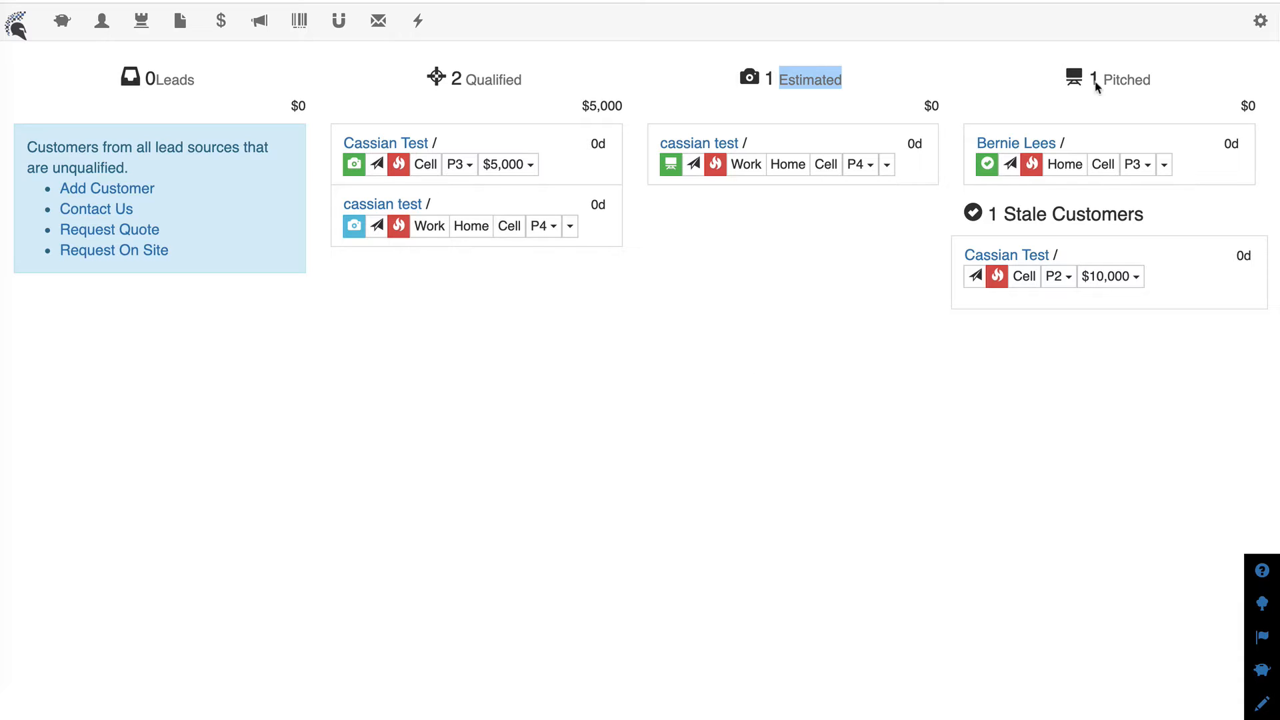
pyautogui.moveTo(1161, 82); pyautogui.dragTo(1105, 77)
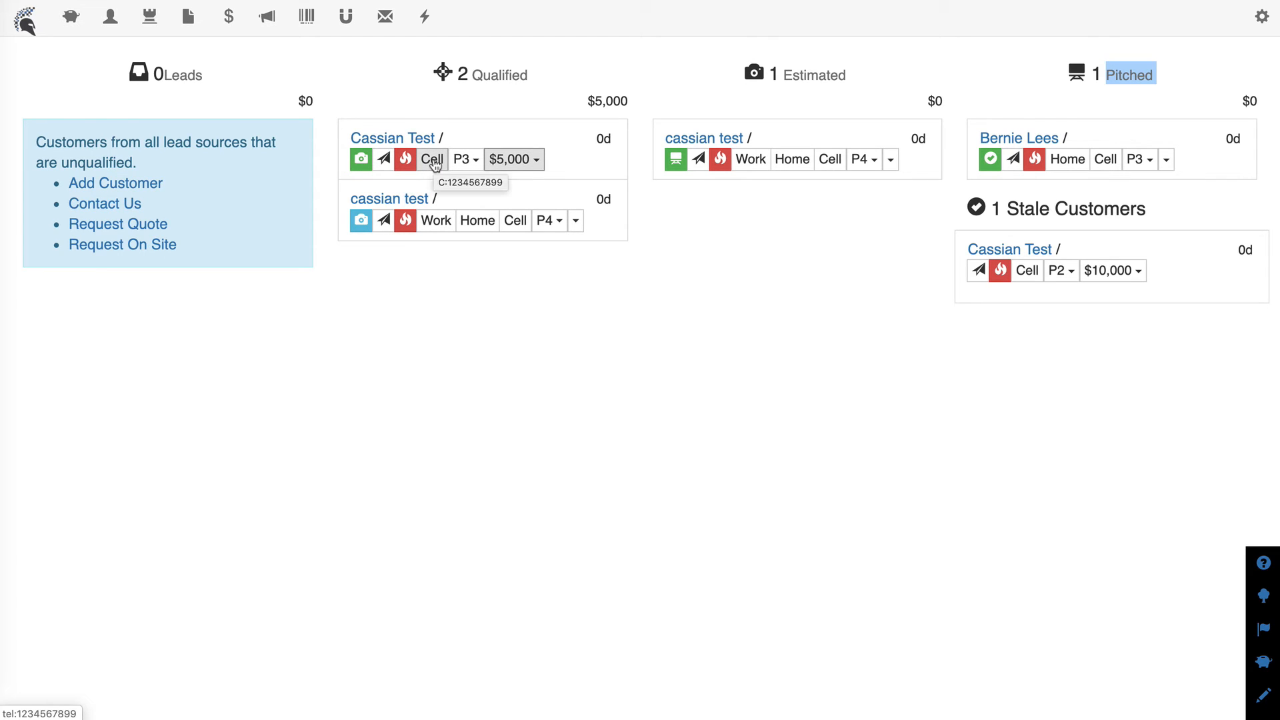
# Set the $5,000 Qualified customer's score to P1 and the P4 Qualified customer's value to $1k
pyautogui.click(474, 162)
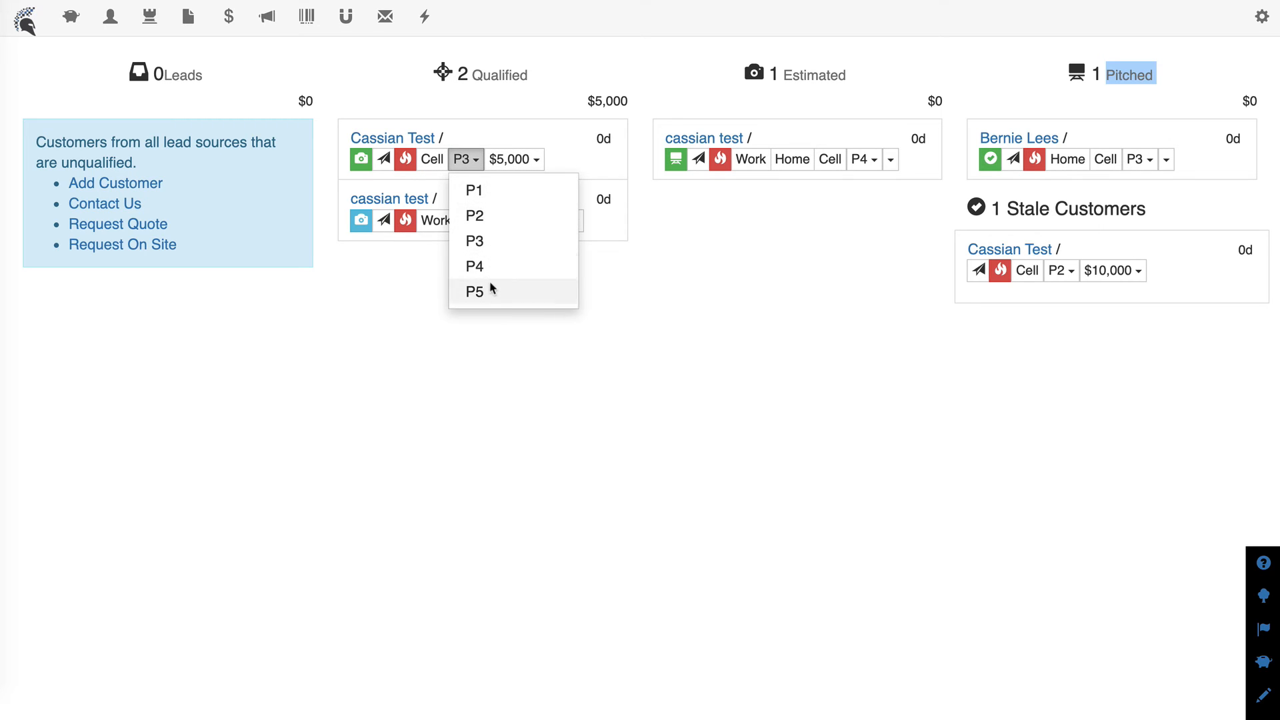
pyautogui.click(491, 194)
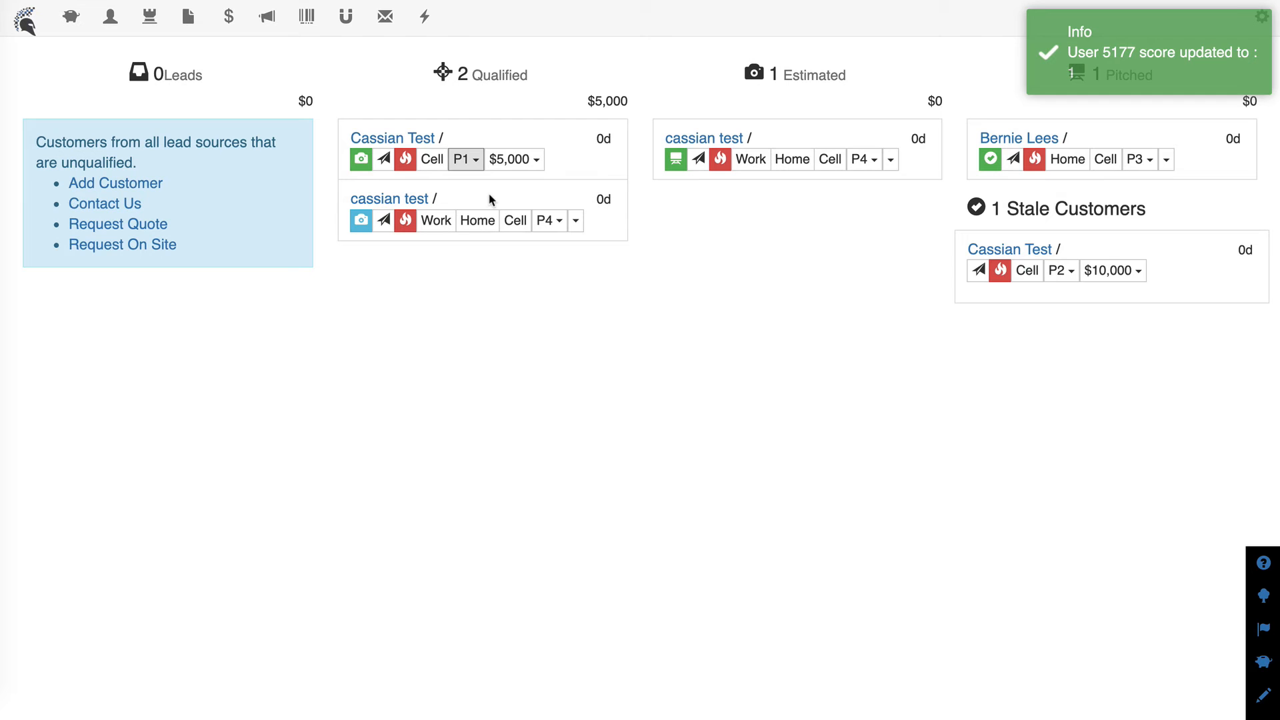
pyautogui.click(537, 163)
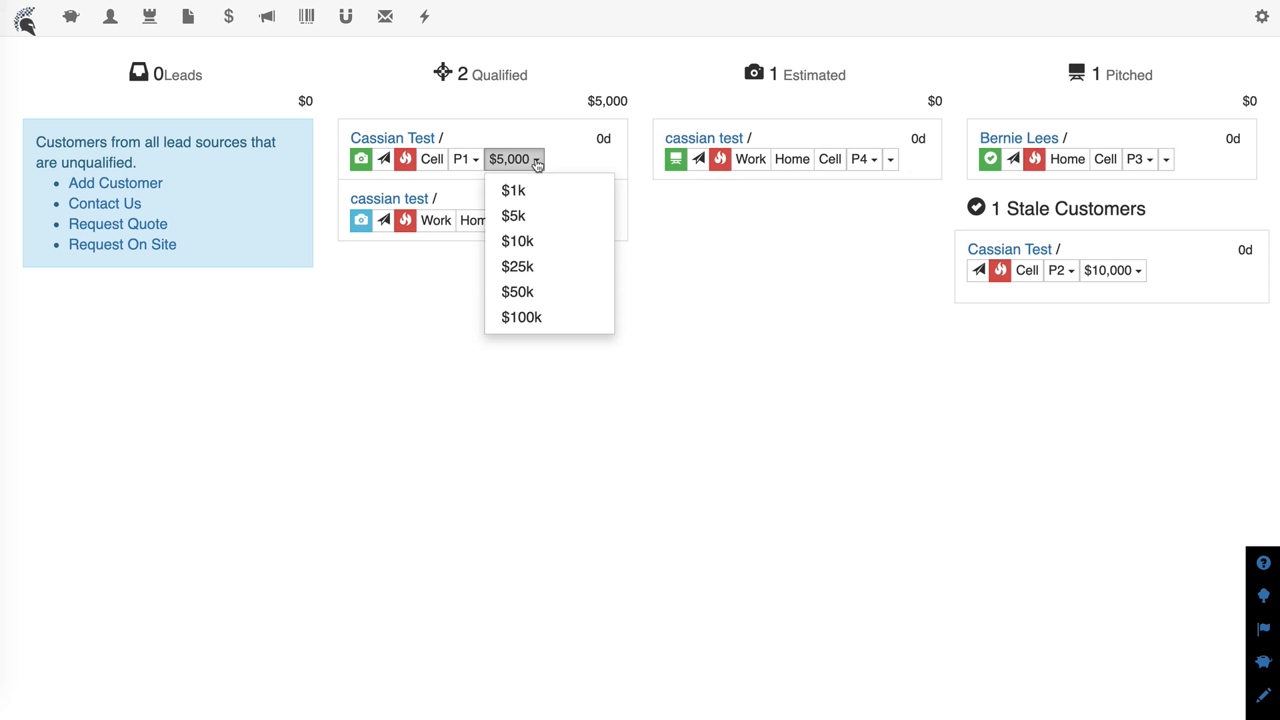
pyautogui.click(537, 163)
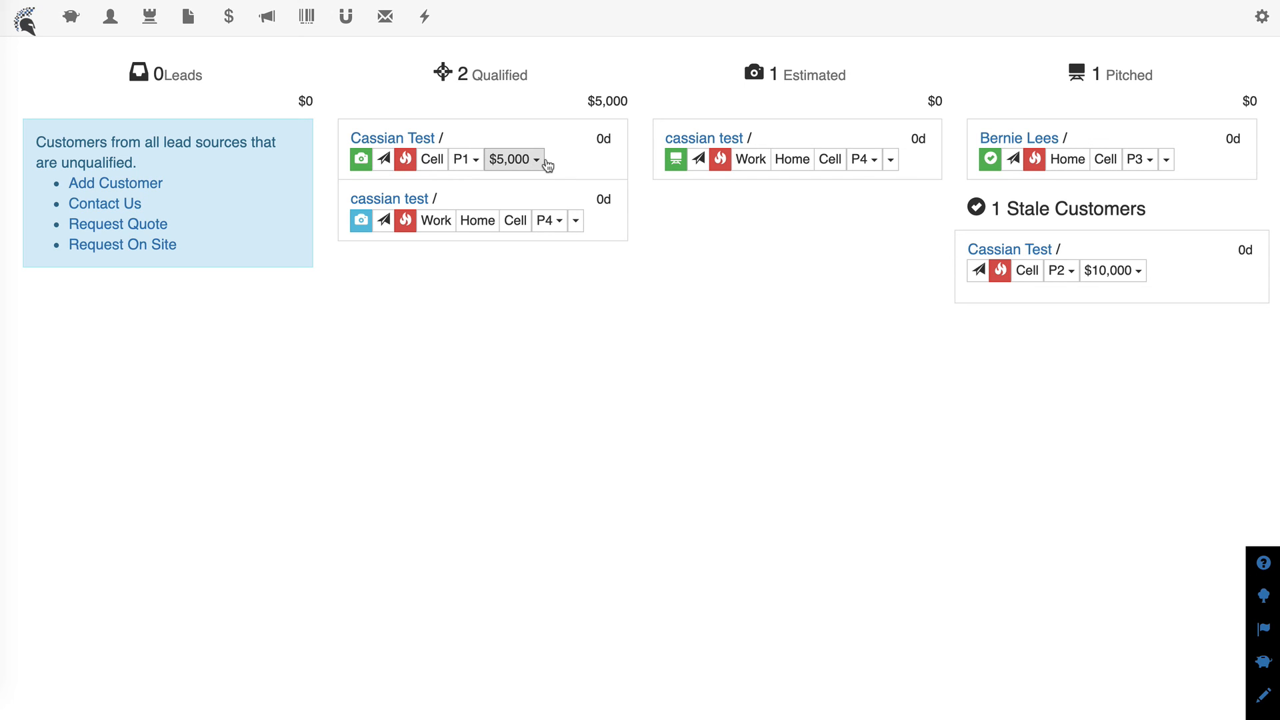
pyautogui.click(576, 221)
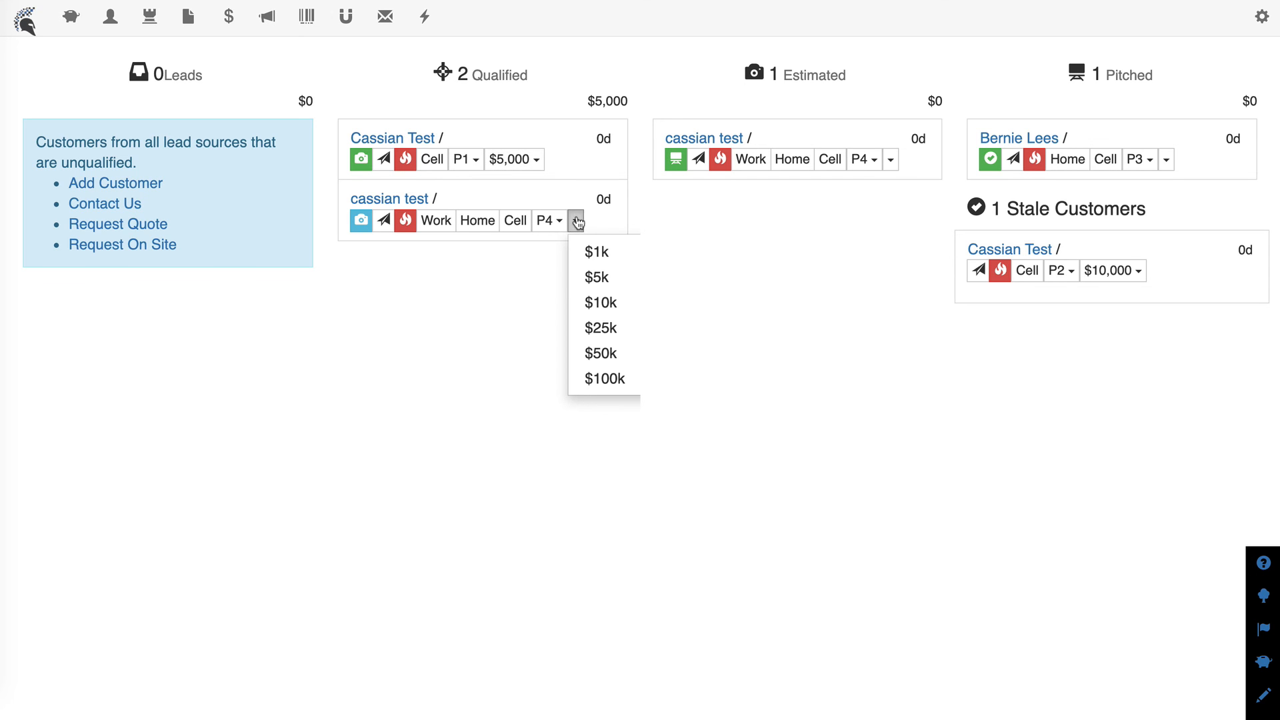
pyautogui.click(591, 252)
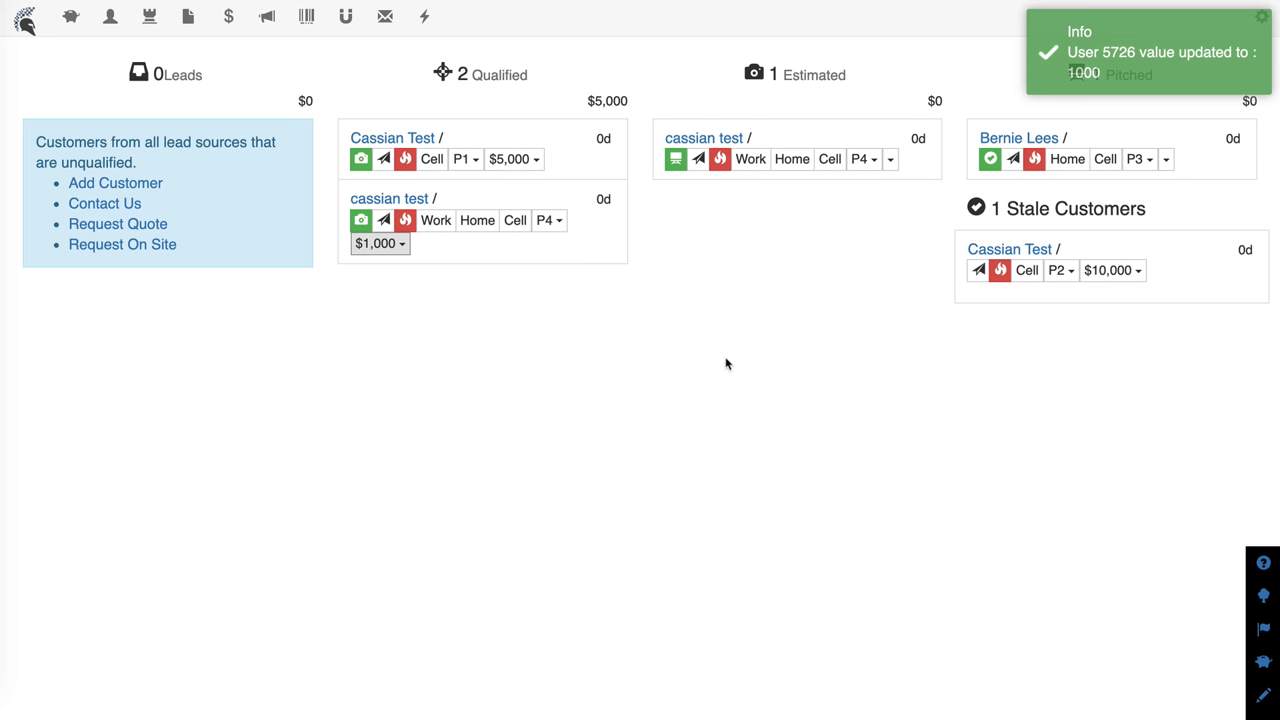